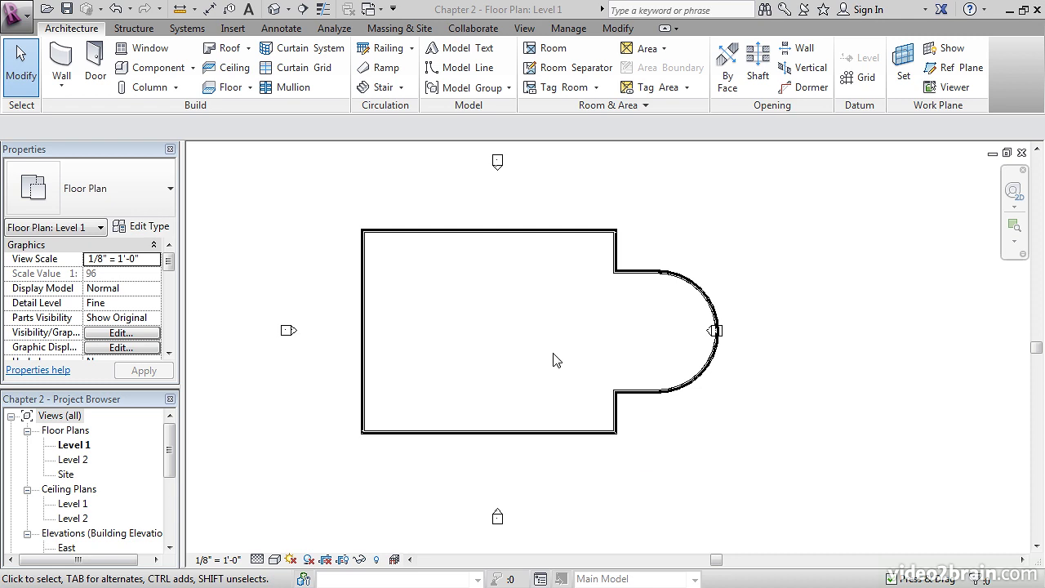
{"action": "scroll", "coordinate": [553, 359], "scroll_direction": "up", "scroll_amount": 3}
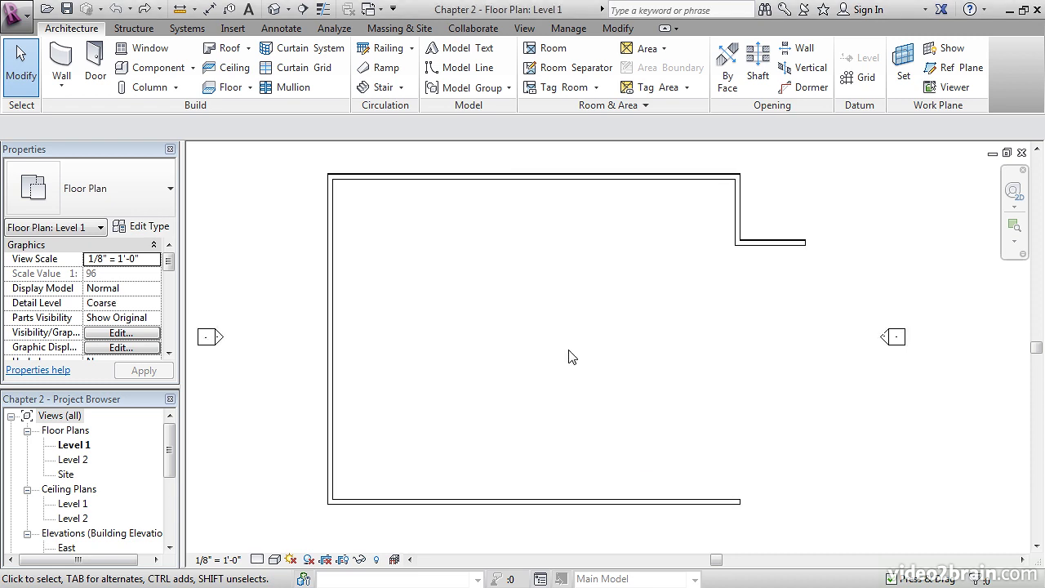
{"action": "middle_click_drag", "start_coordinate": [641, 319], "coordinate": [574, 325]}
{"action": "scroll", "coordinate": [583, 318], "scroll_direction": "down", "scroll_amount": 1}
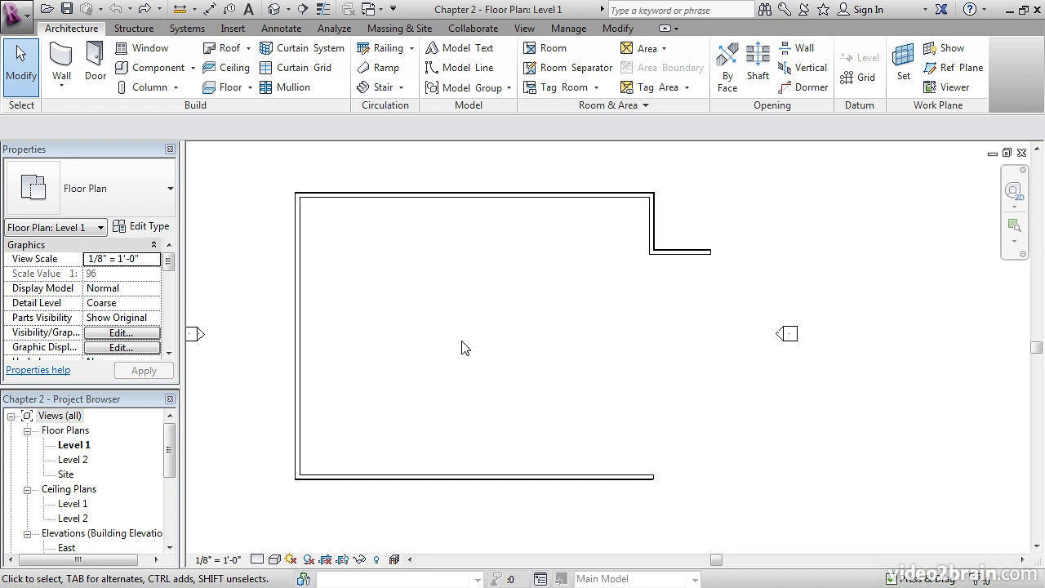
{"action": "mouse_move", "coordinate": [593, 324]}
{"action": "middle_mouse_down"}
{"action": "mouse_move", "coordinate": [602, 324]}
{"action": "mouse_move", "coordinate": [573, 329]}
{"action": "middle_mouse_up"}
{"action": "scroll", "coordinate": [669, 250], "scroll_direction": "up", "scroll_amount": 3}
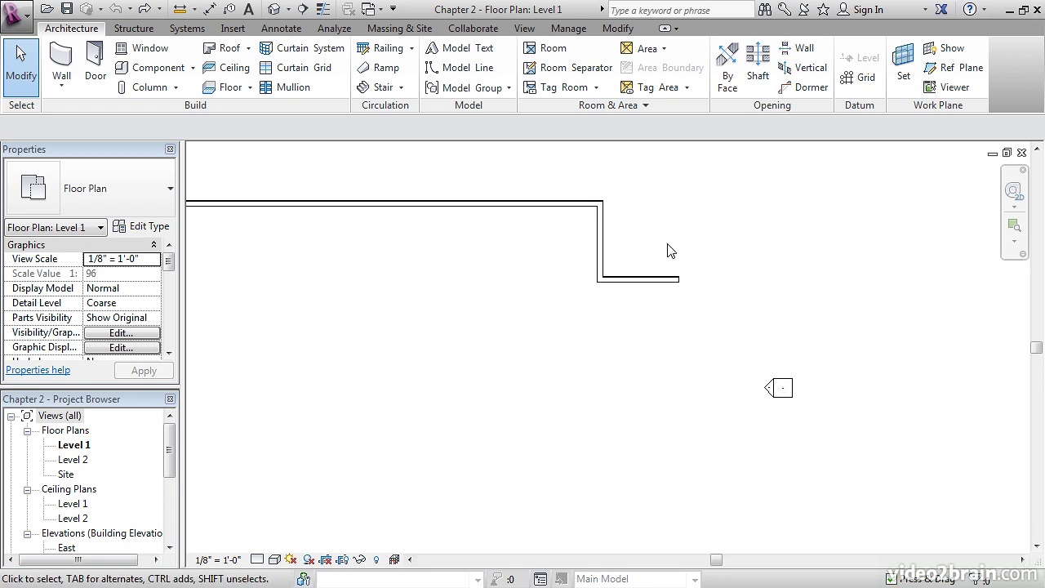
{"action": "middle_click_drag", "start_coordinate": [672, 240], "coordinate": [653, 263]}
{"action": "scroll", "coordinate": [649, 286], "scroll_direction": "up", "scroll_amount": 1}
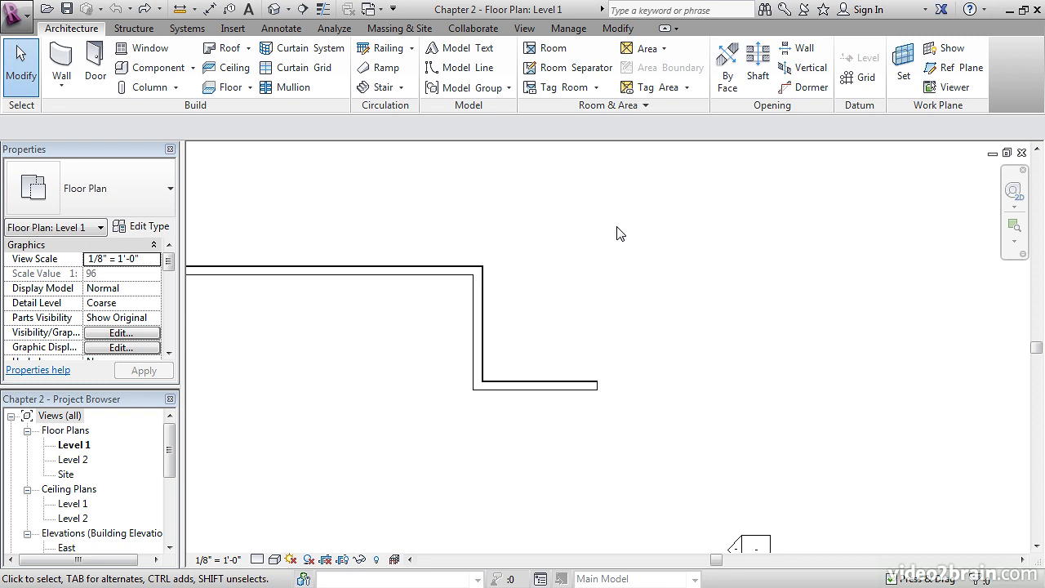
{"action": "left_click_drag", "start_coordinate": [370, 211], "coordinate": [511, 399]}
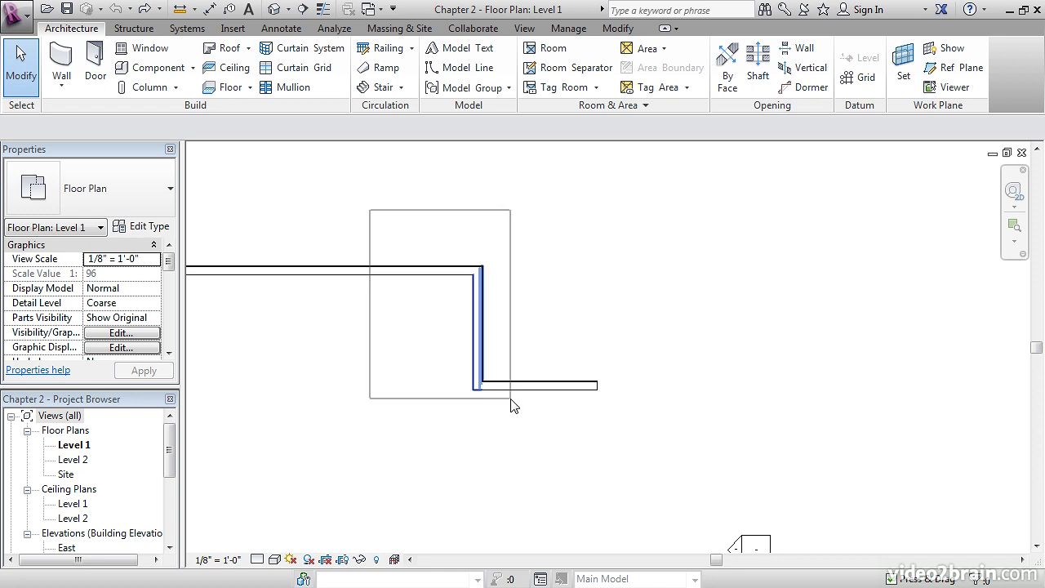
{"action": "left_click_drag", "start_coordinate": [510, 399], "coordinate": [446, 246]}
{"action": "left_click_drag", "start_coordinate": [692, 224], "coordinate": [616, 319]}
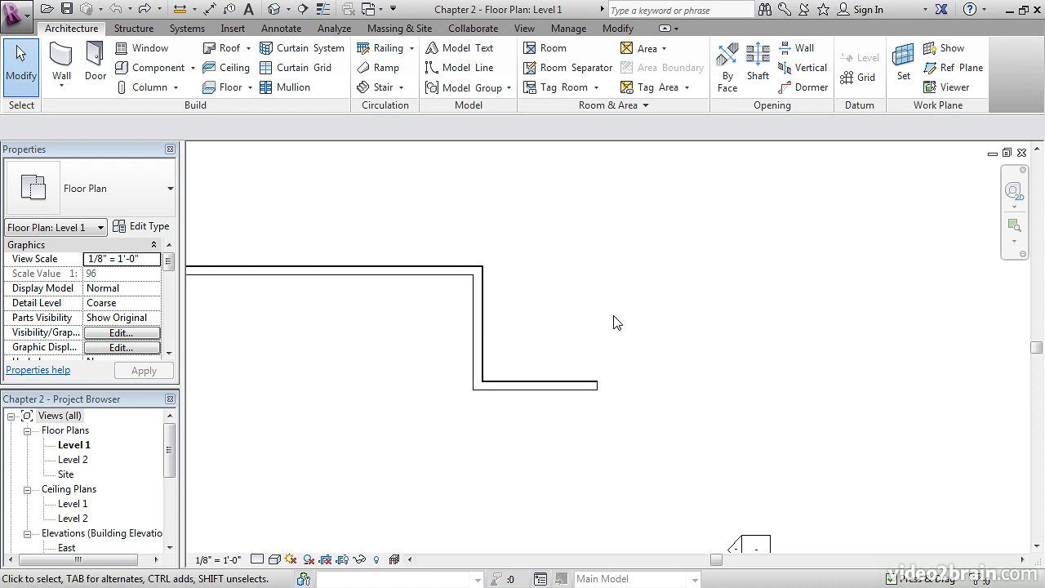
Mirror a copy of the two short walls at the upper east jog about a horizontal axis drawn from the west wall's midpoint
{"action": "left_click", "coordinate": [561, 384]}
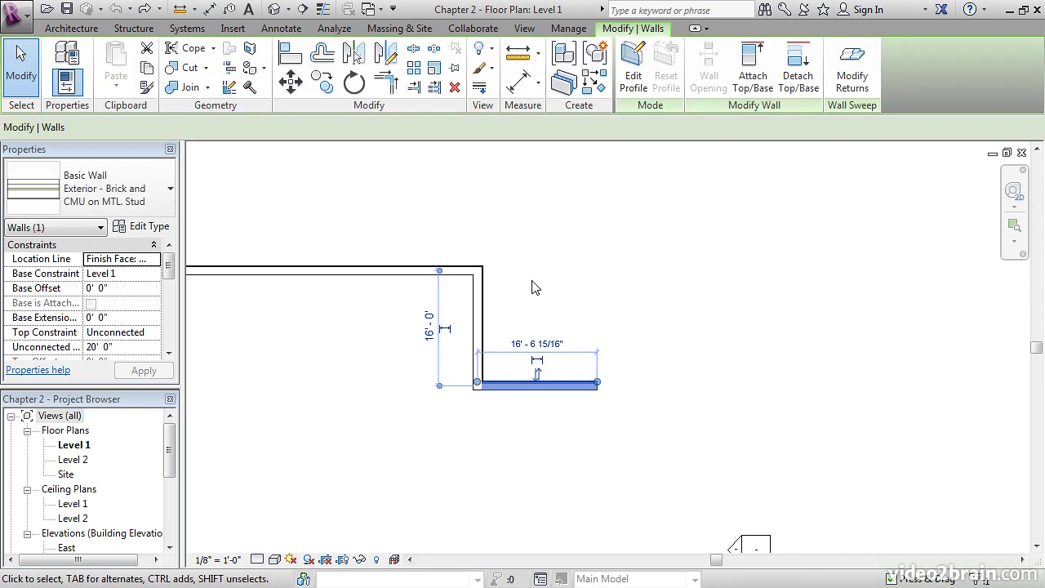
{"action": "left_click", "coordinate": [496, 296]}
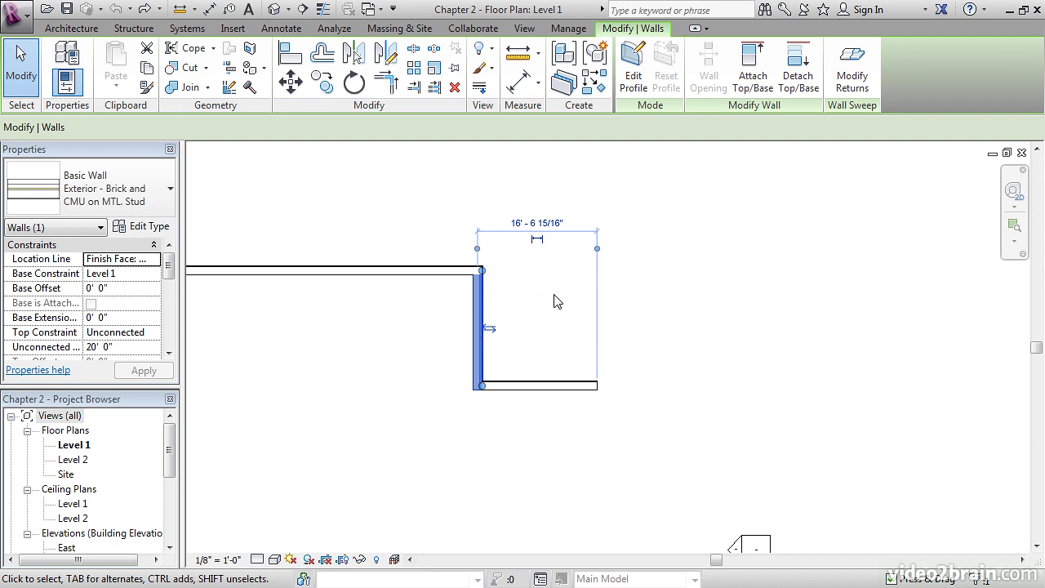
{"action": "left_click", "coordinate": [543, 385], "text": "ctrl"}
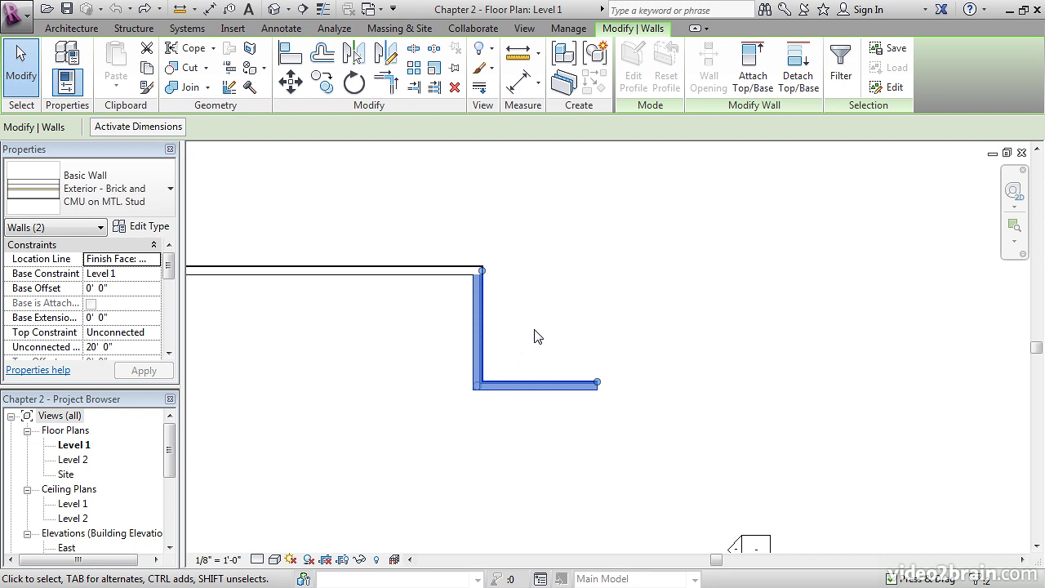
{"action": "left_click", "coordinate": [402, 270], "text": "ctrl"}
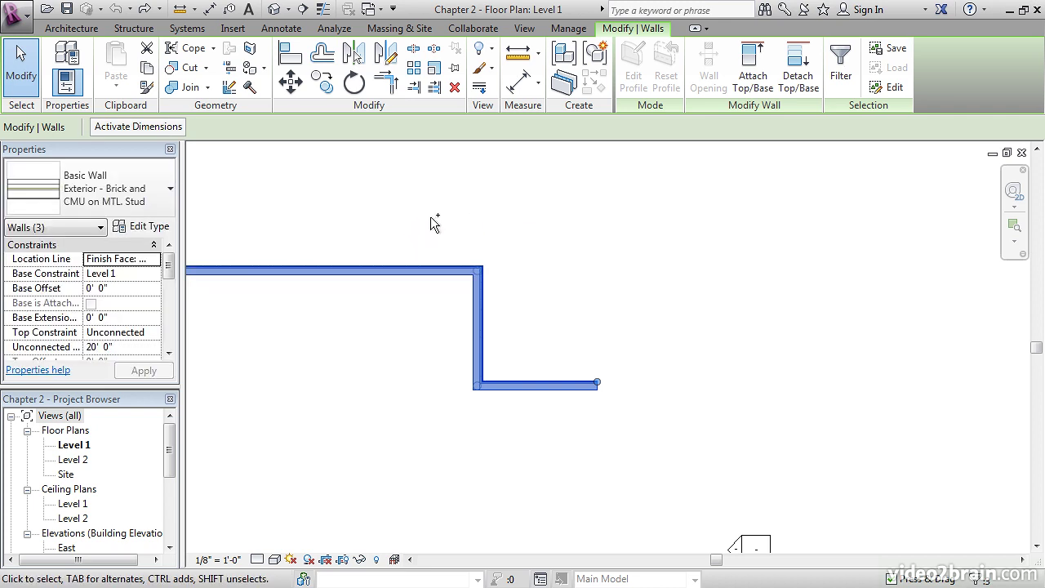
{"action": "left_click", "coordinate": [397, 269], "text": "shift"}
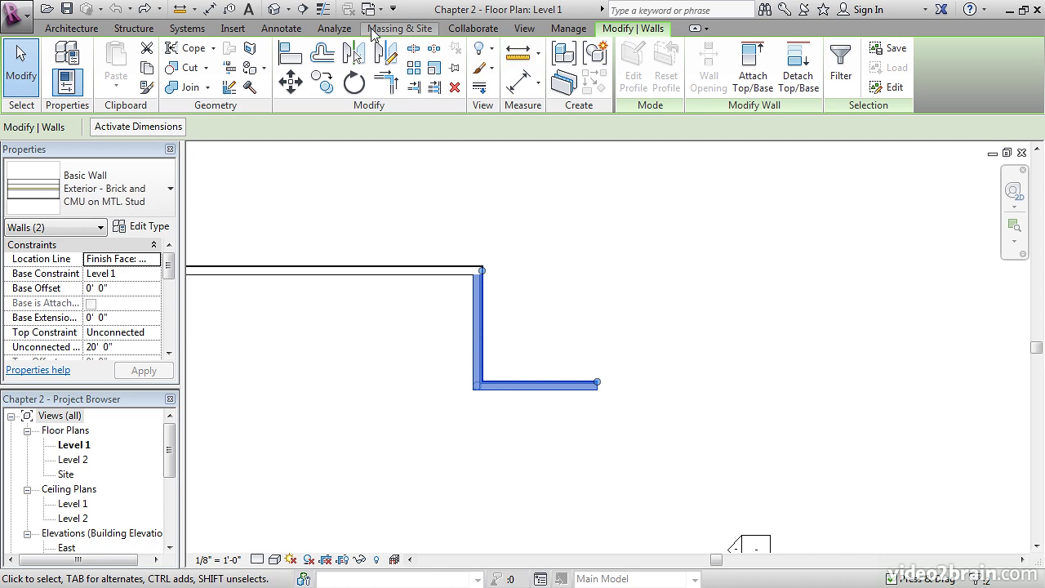
{"action": "middle_click_drag", "start_coordinate": [469, 210], "coordinate": [455, 295]}
{"action": "scroll", "coordinate": [612, 203], "scroll_direction": "down", "scroll_amount": 4}
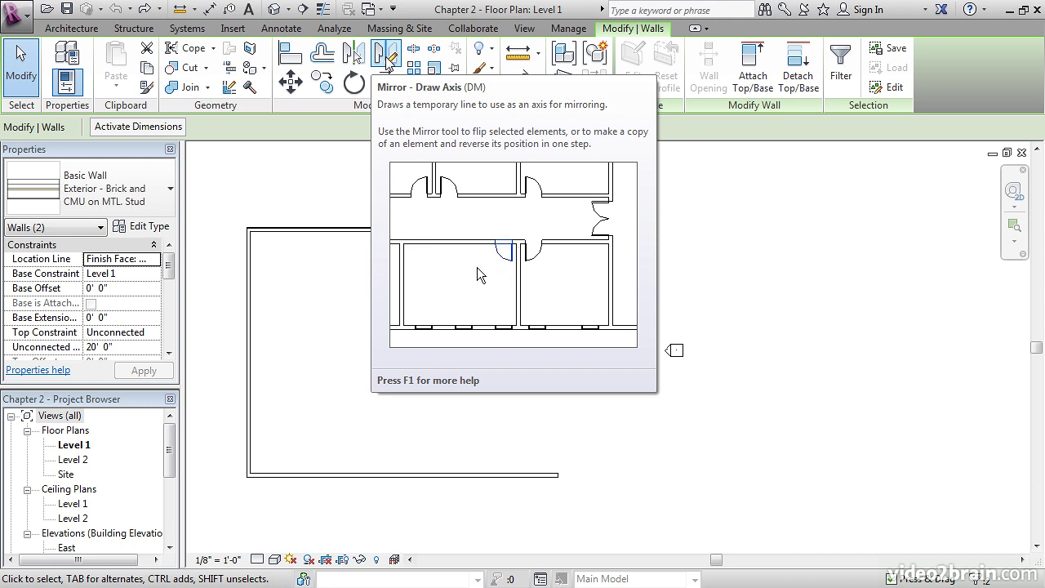
{"action": "left_click", "coordinate": [386, 62]}
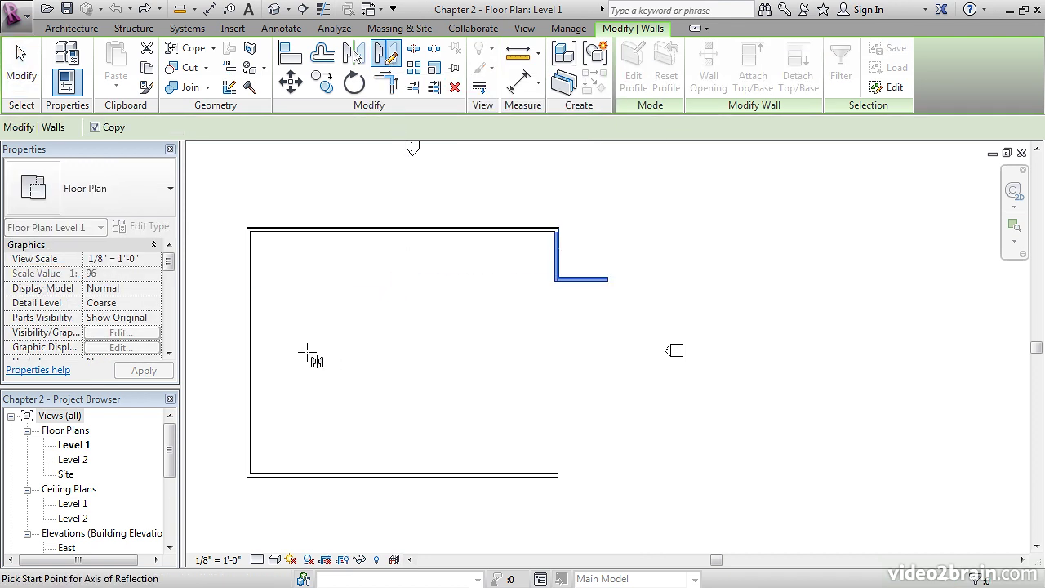
{"action": "left_click", "coordinate": [250, 352]}
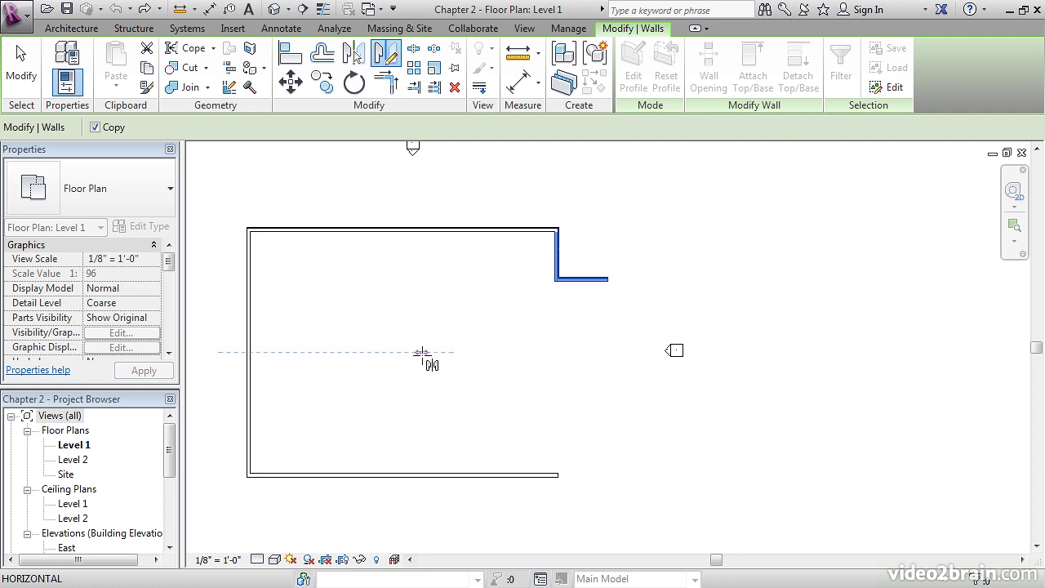
{"action": "left_click", "coordinate": [409, 353]}
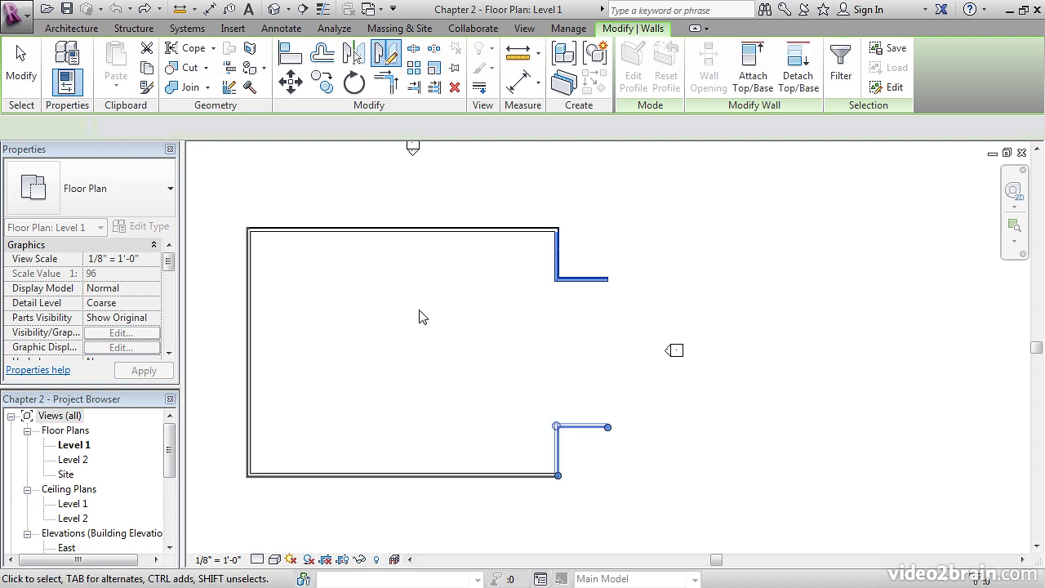
{"action": "left_click", "coordinate": [594, 481]}
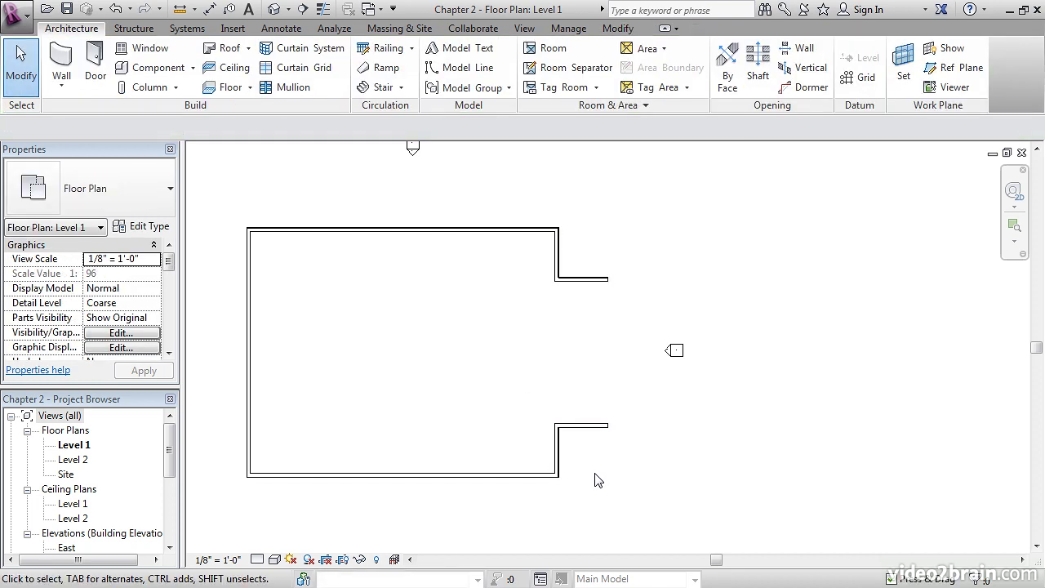
Set the Level 1 floor plan's detail level to Fine so the wall layers display
{"action": "middle_click_drag", "start_coordinate": [587, 490], "coordinate": [563, 422]}
{"action": "scroll", "coordinate": [566, 418], "scroll_direction": "up", "scroll_amount": 3}
{"action": "scroll", "coordinate": [564, 414], "scroll_direction": "up", "scroll_amount": 2}
{"action": "middle_click_drag", "start_coordinate": [553, 364], "coordinate": [558, 386]}
{"action": "scroll", "coordinate": [569, 368], "scroll_direction": "up", "scroll_amount": 2}
{"action": "middle_click_drag", "start_coordinate": [579, 344], "coordinate": [578, 369]}
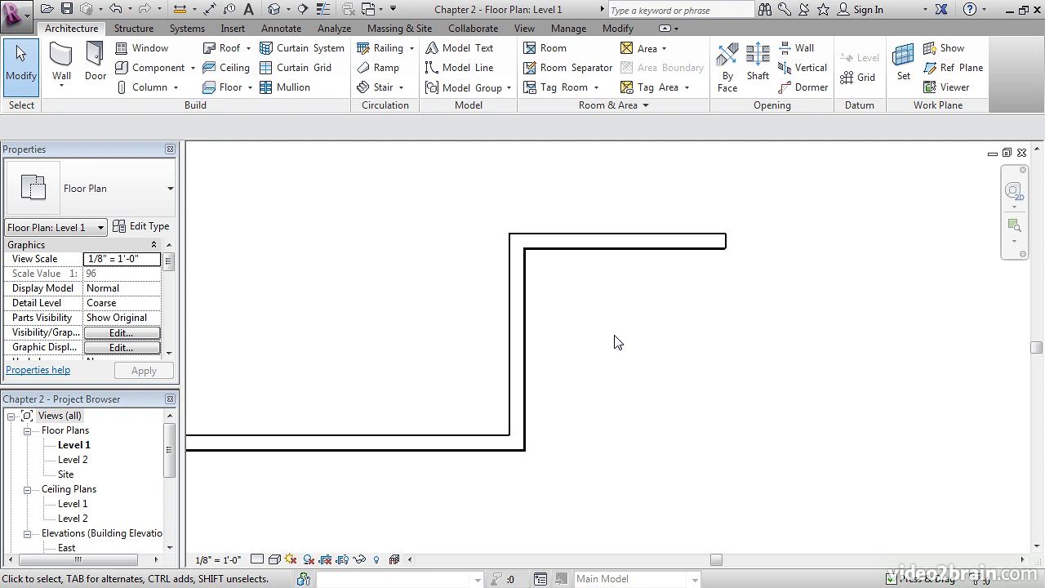
{"action": "left_click", "coordinate": [258, 560]}
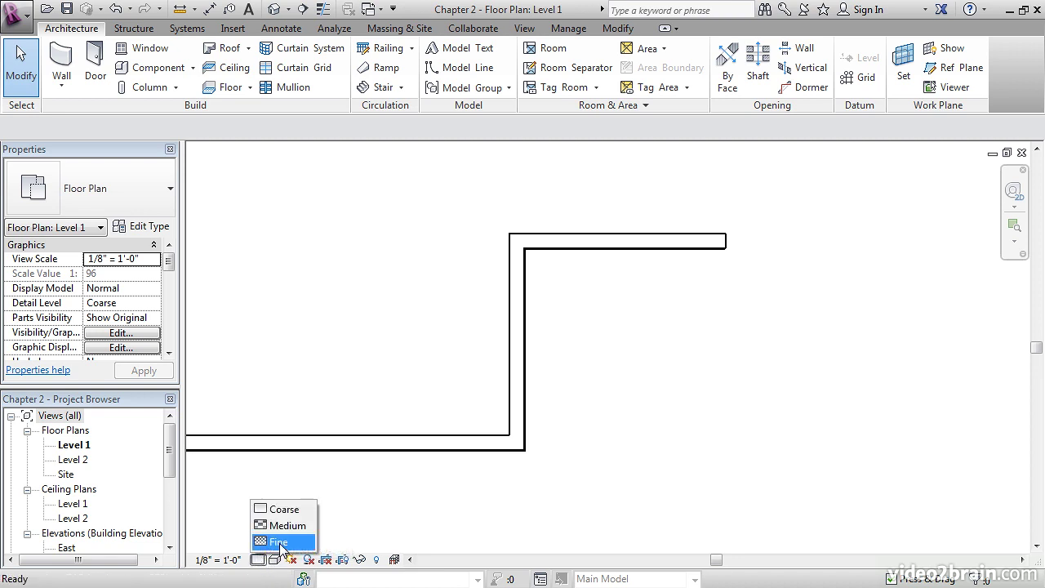
{"action": "left_click", "coordinate": [278, 541]}
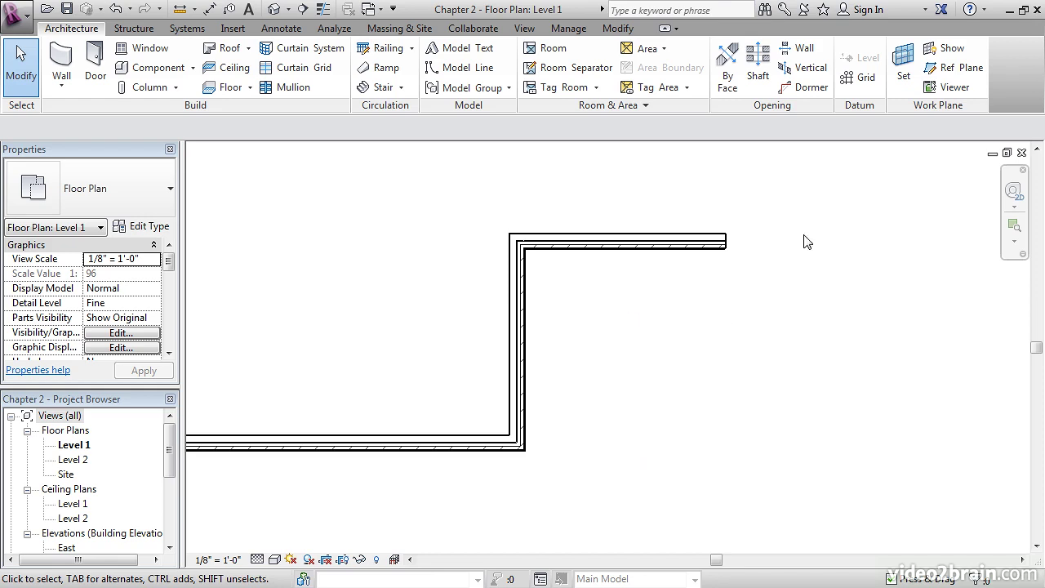
Examine the layered wall construction and the open end of the upper short wall at the east opening
{"action": "scroll", "coordinate": [641, 326], "scroll_direction": "down", "scroll_amount": 5}
{"action": "scroll", "coordinate": [638, 336], "scroll_direction": "up", "scroll_amount": 5}
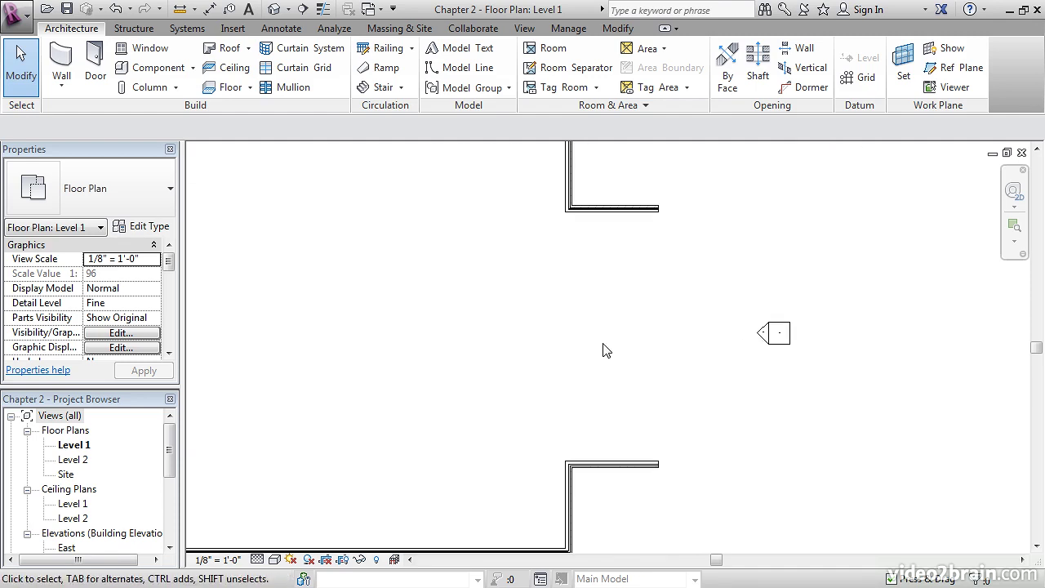
{"action": "key", "text": "z"}
{"action": "key", "text": "a"}
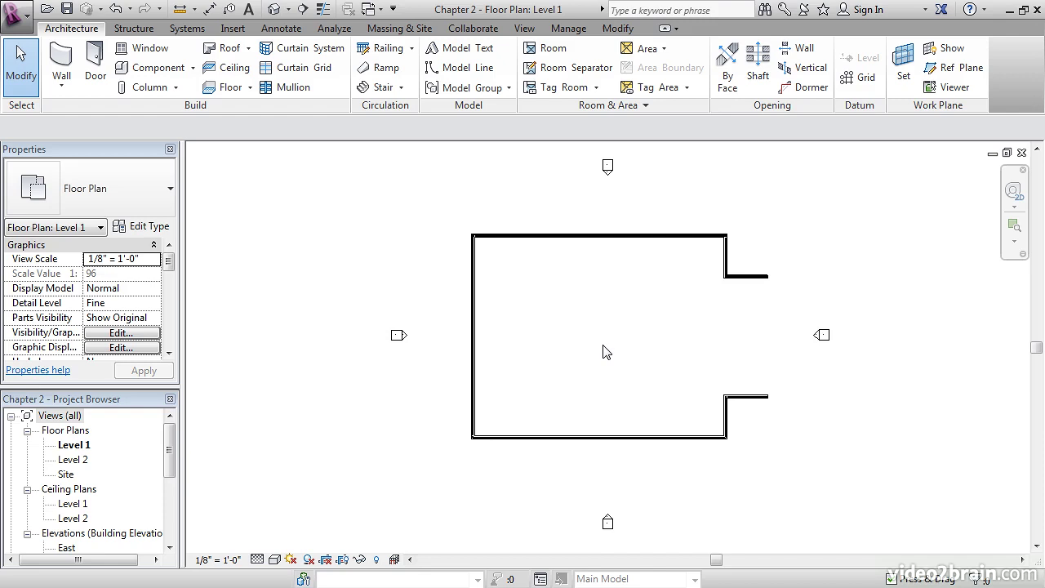
{"action": "middle_click_drag", "start_coordinate": [677, 342], "coordinate": [593, 331]}
{"action": "scroll", "coordinate": [595, 347], "scroll_direction": "up", "scroll_amount": 5}
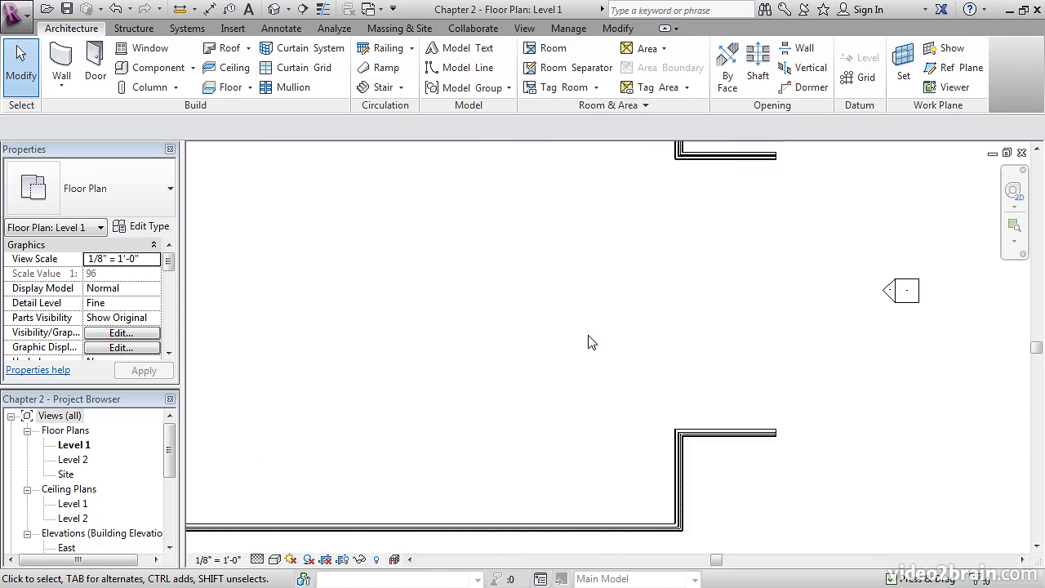
{"action": "scroll", "coordinate": [591, 337], "scroll_direction": "down", "scroll_amount": 7}
{"action": "scroll", "coordinate": [629, 314], "scroll_direction": "up", "scroll_amount": 1}
{"action": "middle_click_drag", "start_coordinate": [642, 325], "coordinate": [616, 358]}
{"action": "scroll", "coordinate": [653, 253], "scroll_direction": "up", "scroll_amount": 3}
{"action": "scroll", "coordinate": [641, 257], "scroll_direction": "up", "scroll_amount": 1}
{"action": "scroll", "coordinate": [718, 294], "scroll_direction": "up", "scroll_amount": 3}
{"action": "middle_click_drag", "start_coordinate": [750, 310], "coordinate": [689, 316]}
{"action": "scroll", "coordinate": [658, 345], "scroll_direction": "up", "scroll_amount": 3}
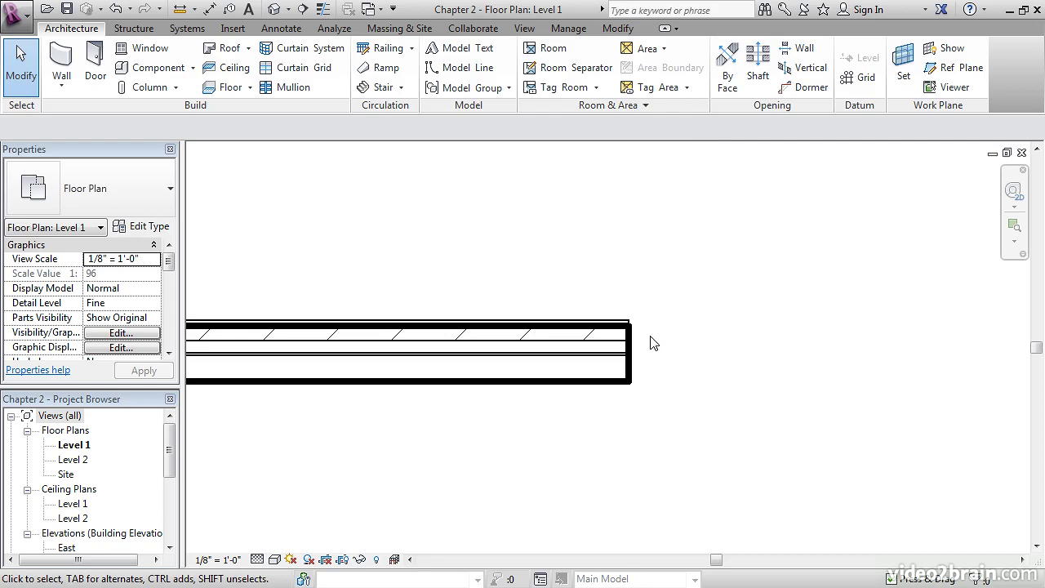
{"action": "scroll", "coordinate": [628, 339], "scroll_direction": "up", "scroll_amount": 1}
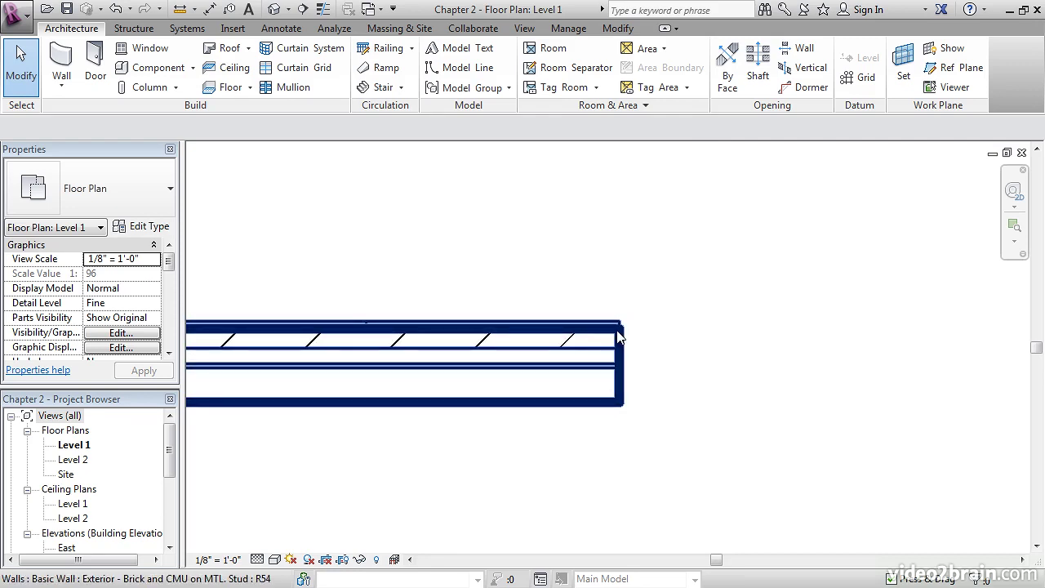
{"action": "scroll", "coordinate": [625, 335], "scroll_direction": "down", "scroll_amount": 8}
{"action": "middle_click_drag", "start_coordinate": [618, 419], "coordinate": [613, 226]}
{"action": "scroll", "coordinate": [619, 420], "scroll_direction": "up", "scroll_amount": 4}
{"action": "scroll", "coordinate": [618, 415], "scroll_direction": "down", "scroll_amount": 5}
{"action": "mouse_move", "coordinate": [620, 409]}
{"action": "middle_mouse_down"}
{"action": "mouse_move", "coordinate": [616, 350]}
{"action": "mouse_move", "coordinate": [622, 390]}
{"action": "middle_mouse_up"}
{"action": "scroll", "coordinate": [590, 366], "scroll_direction": "up", "scroll_amount": 1}
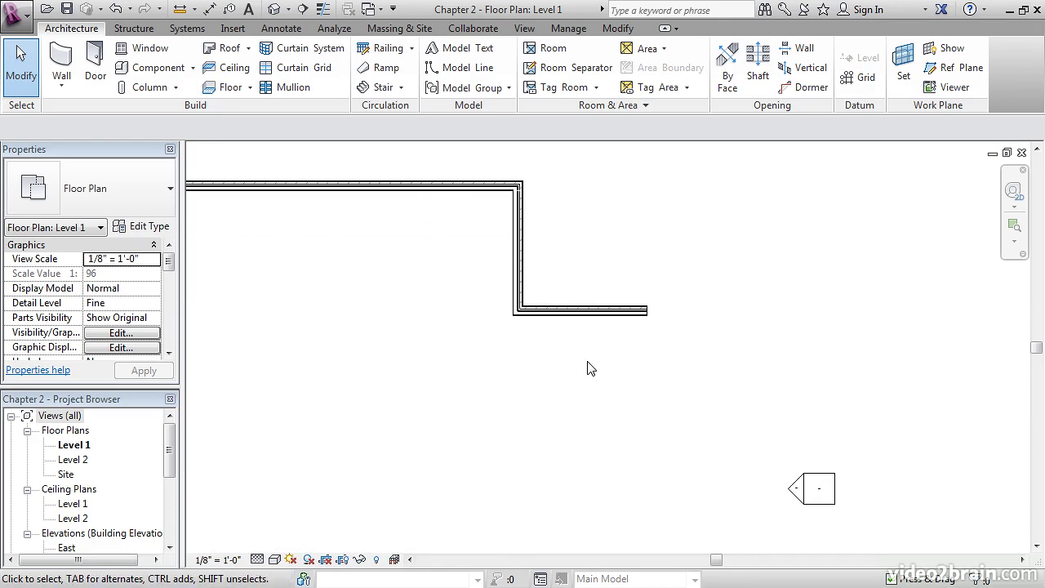
Create a wall similar to the upper short wall, starting a start-end-radius arc at that wall's exterior end corner
{"action": "right_click", "coordinate": [581, 316]}
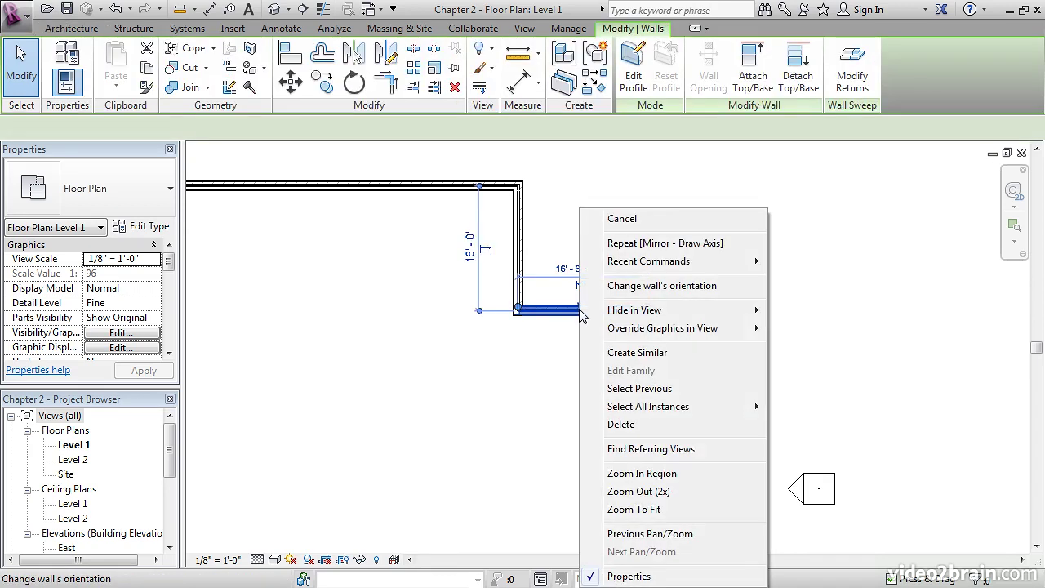
{"action": "left_click", "coordinate": [638, 352]}
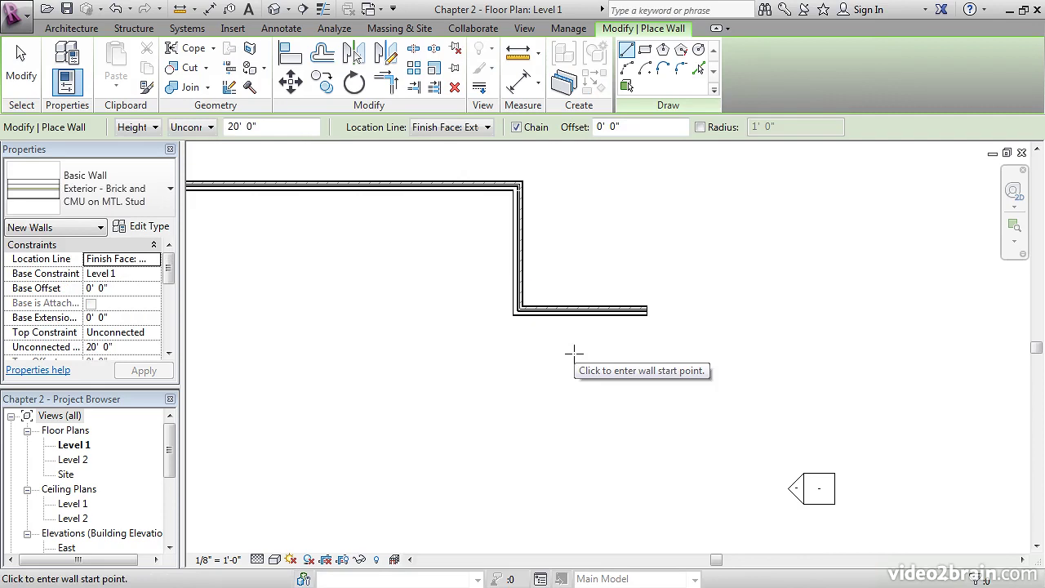
{"action": "left_click", "coordinate": [626, 68]}
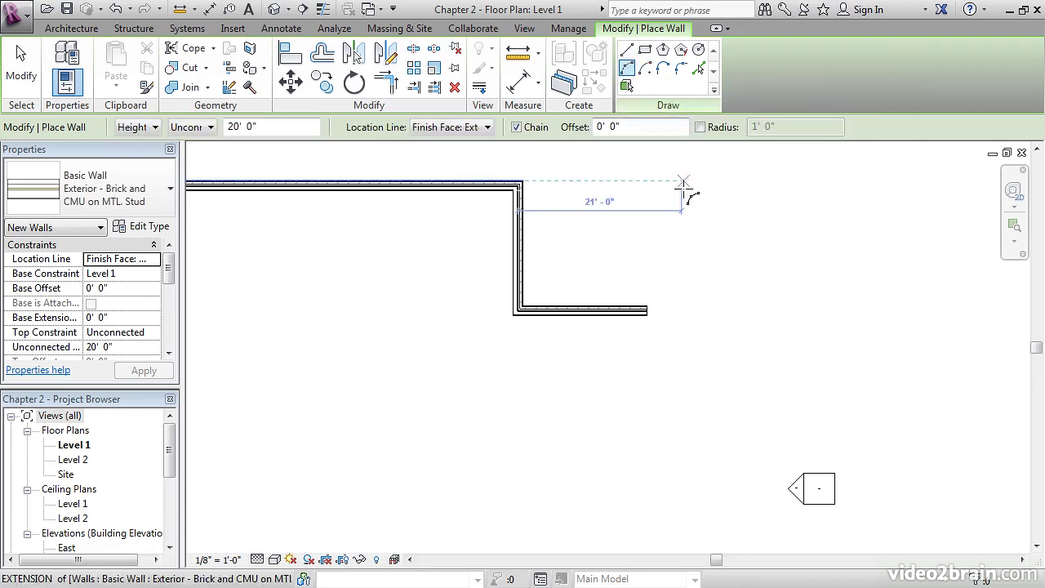
{"action": "middle_click_drag", "start_coordinate": [664, 263], "coordinate": [634, 235]}
{"action": "scroll", "coordinate": [595, 272], "scroll_direction": "up", "scroll_amount": 6}
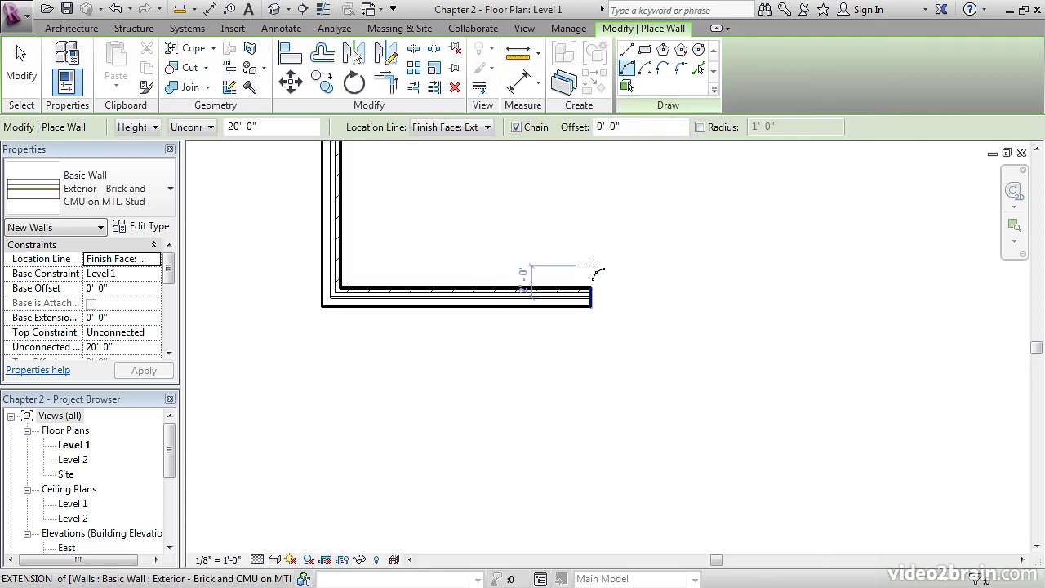
{"action": "scroll", "coordinate": [593, 296], "scroll_direction": "up", "scroll_amount": 3}
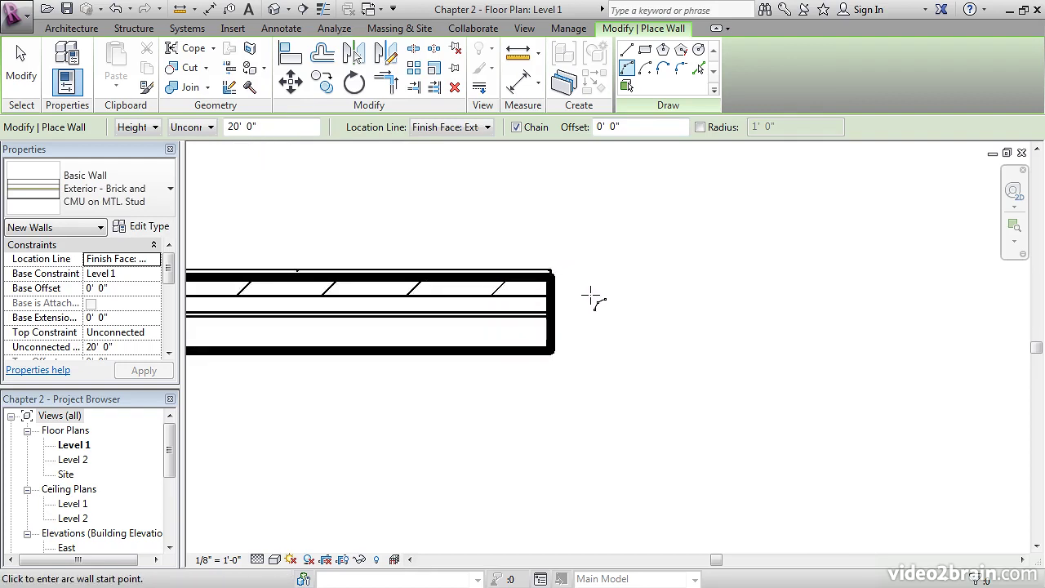
{"action": "middle_click_drag", "start_coordinate": [589, 295], "coordinate": [664, 311]}
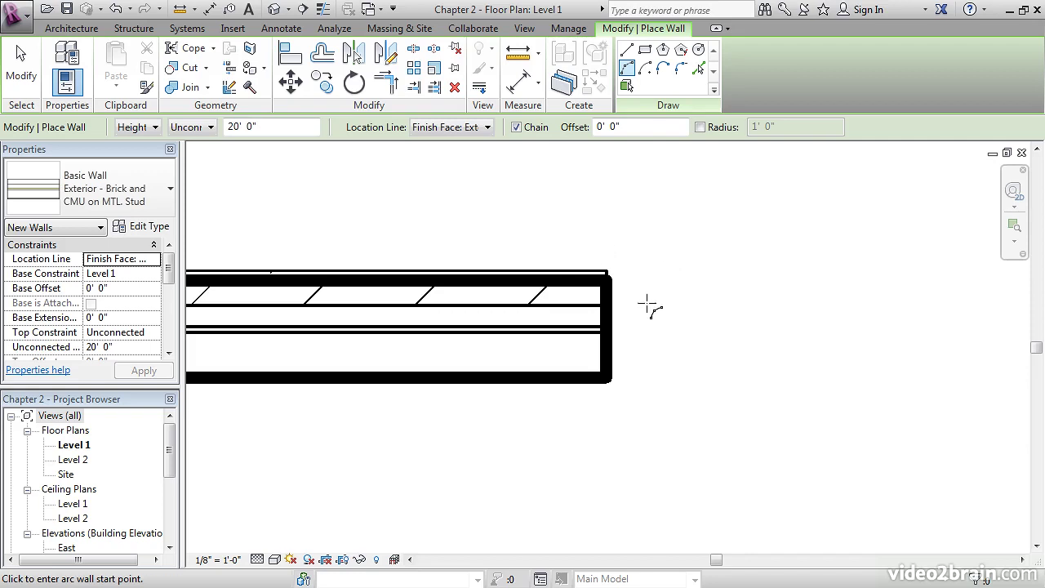
{"action": "left_click", "coordinate": [604, 281]}
End the arc wall at the lower short wall's exterior corner and shape it as an outward 180° semicircle, about 23'-5" in radius
{"action": "scroll", "coordinate": [604, 280], "scroll_direction": "down", "scroll_amount": 8}
{"action": "scroll", "coordinate": [632, 345], "scroll_direction": "down", "scroll_amount": 2}
{"action": "middle_click_drag", "start_coordinate": [618, 446], "coordinate": [615, 257]}
{"action": "middle_click_drag", "start_coordinate": [620, 411], "coordinate": [611, 317]}
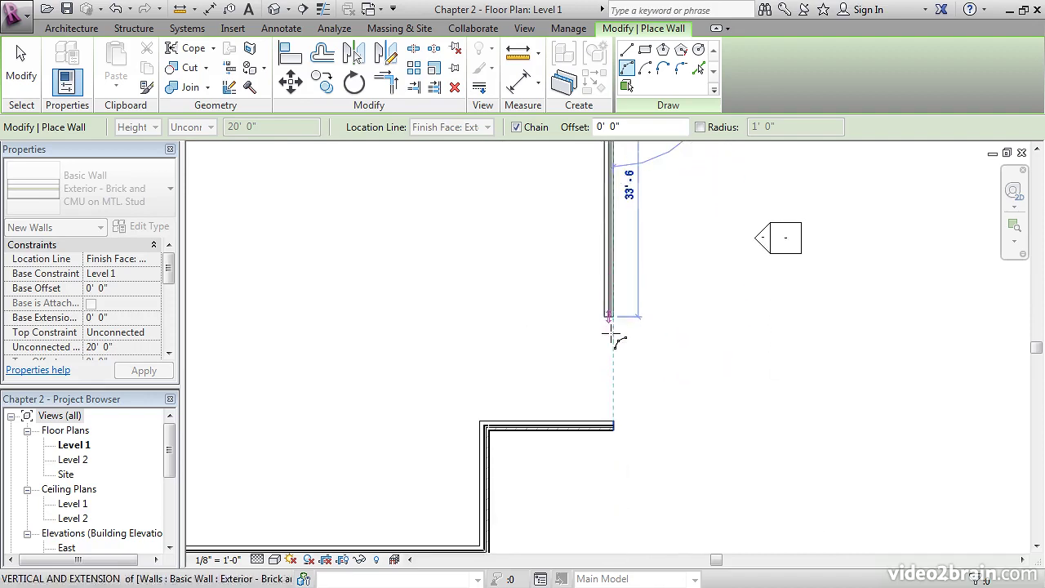
{"action": "scroll", "coordinate": [614, 426], "scroll_direction": "up", "scroll_amount": 8}
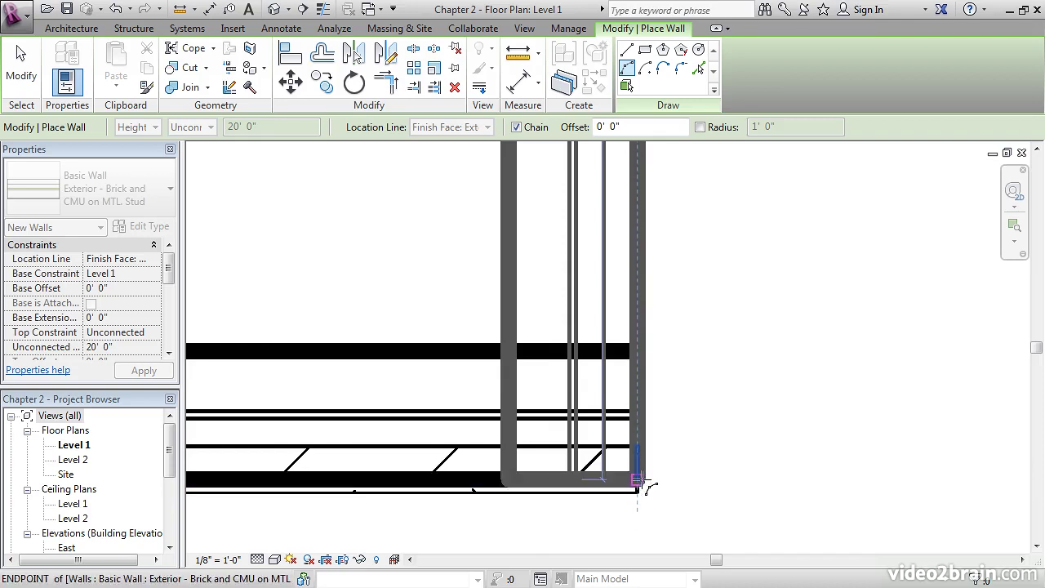
{"action": "left_click", "coordinate": [637, 480]}
{"action": "scroll", "coordinate": [636, 384], "scroll_direction": "down", "scroll_amount": 5}
{"action": "scroll", "coordinate": [694, 380], "scroll_direction": "down", "scroll_amount": 2}
{"action": "scroll", "coordinate": [695, 380], "scroll_direction": "down", "scroll_amount": 4}
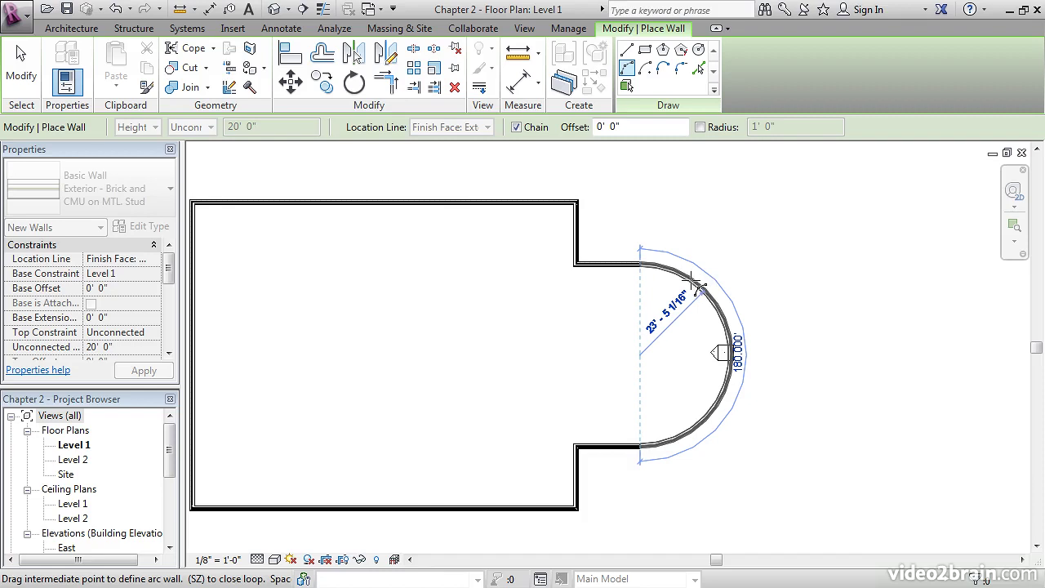
{"action": "left_click", "coordinate": [692, 284]}
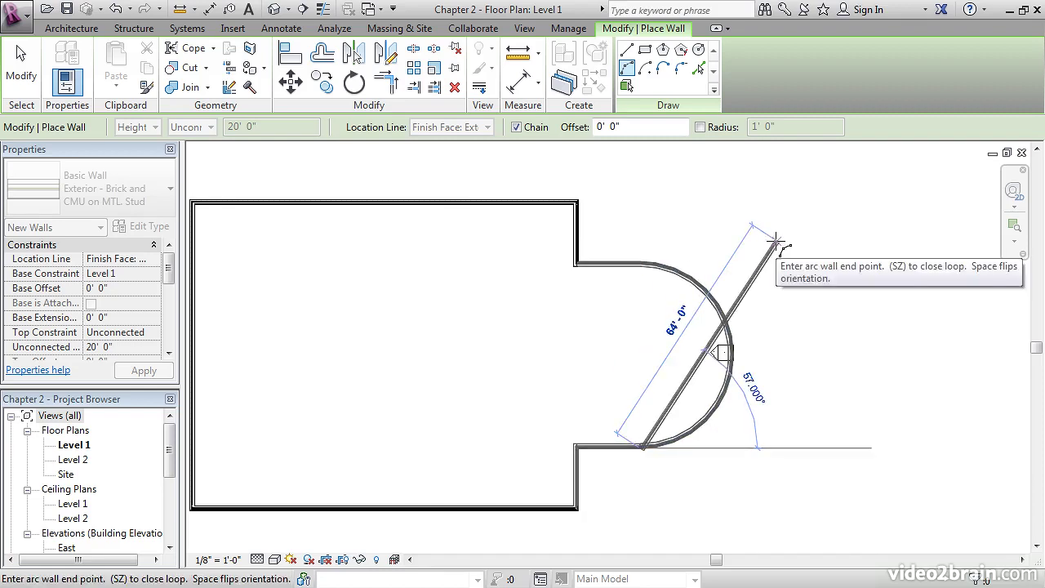
{"action": "key", "text": "Escape"}
{"action": "key", "text": "Escape"}
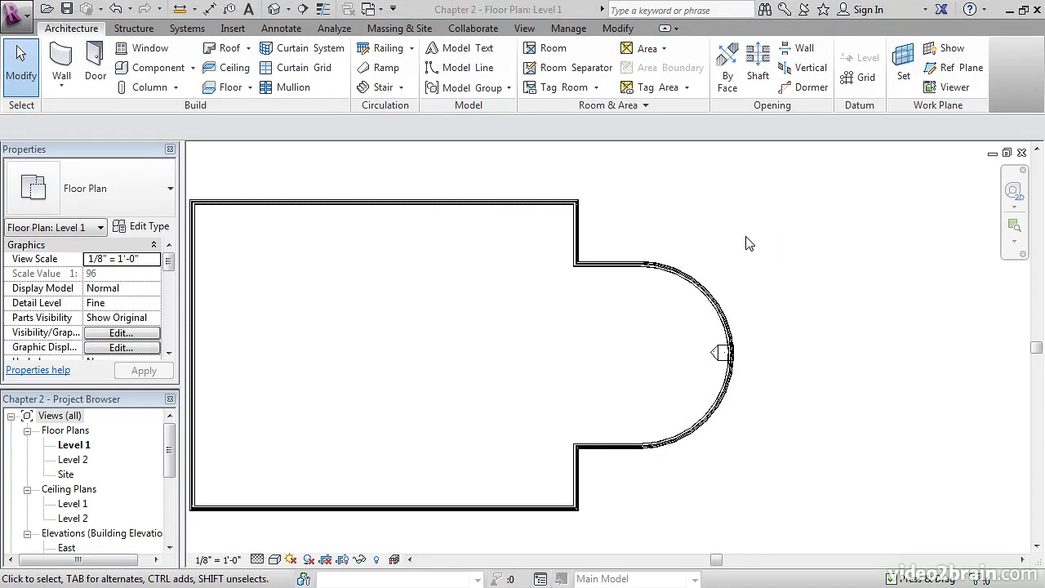
Fit the whole floor plan in the view and open the 2D navigation wheel
{"action": "middle_click", "coordinate": [748, 237]}
{"action": "middle_click", "coordinate": [748, 237]}
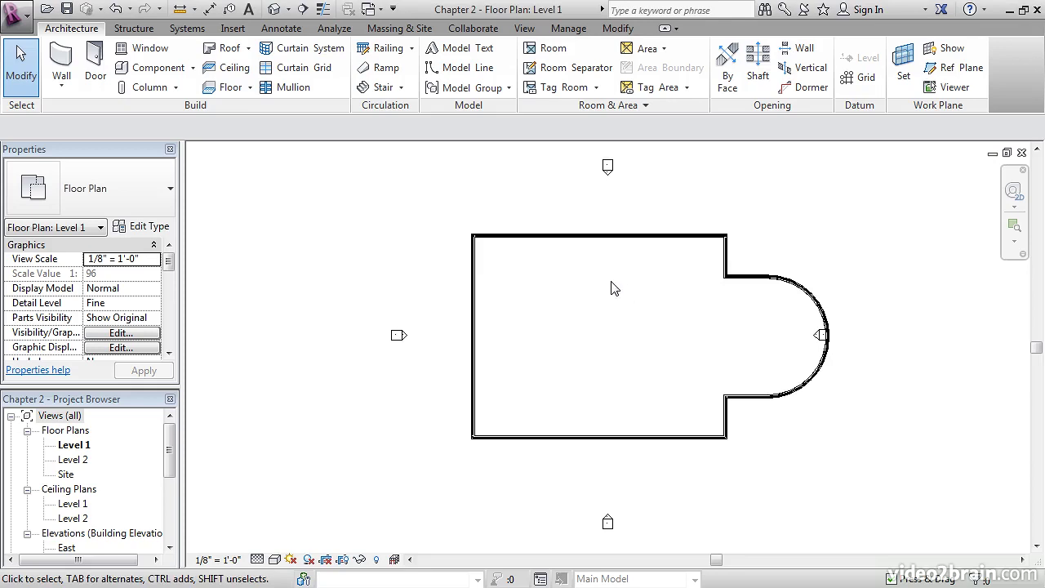
{"action": "key", "text": "F8"}
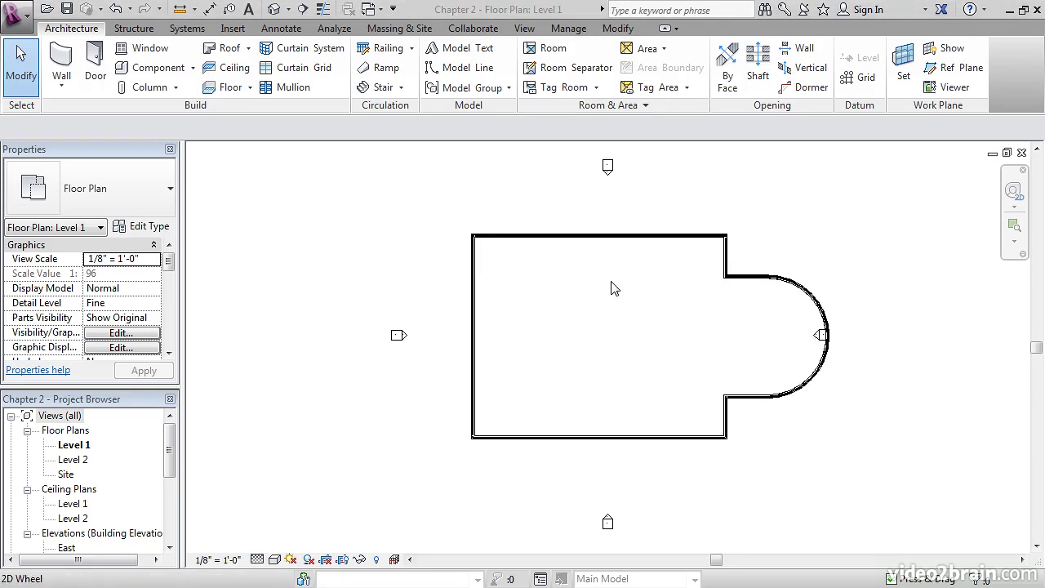